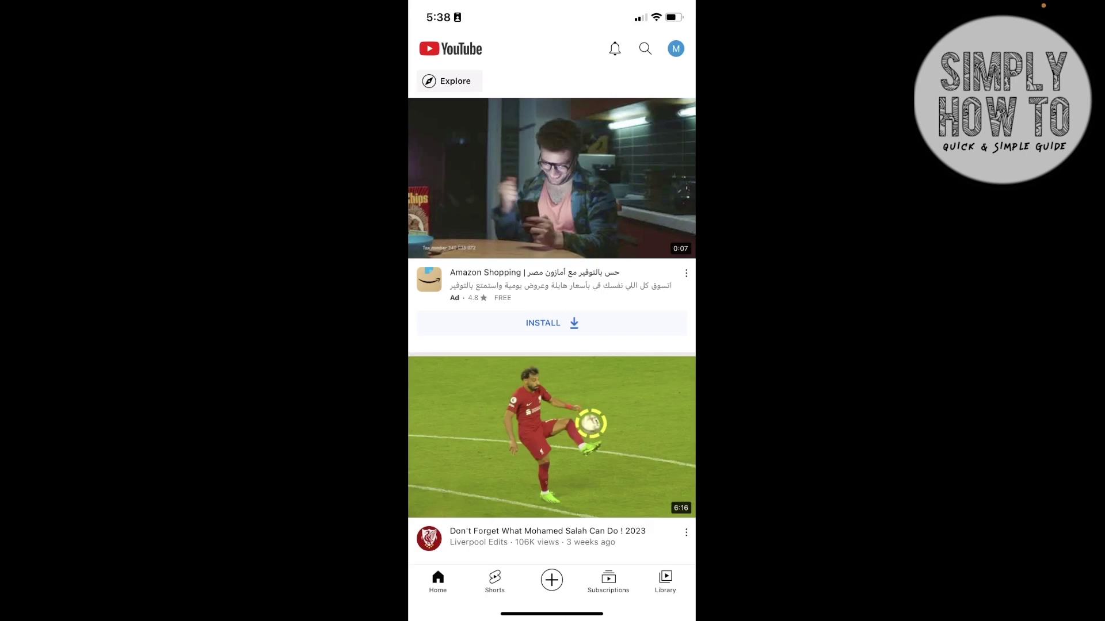
- Open the 'Don't Forget What Mohamed Salah Can Do ! 2023' video from the Home feed
click(548, 535)
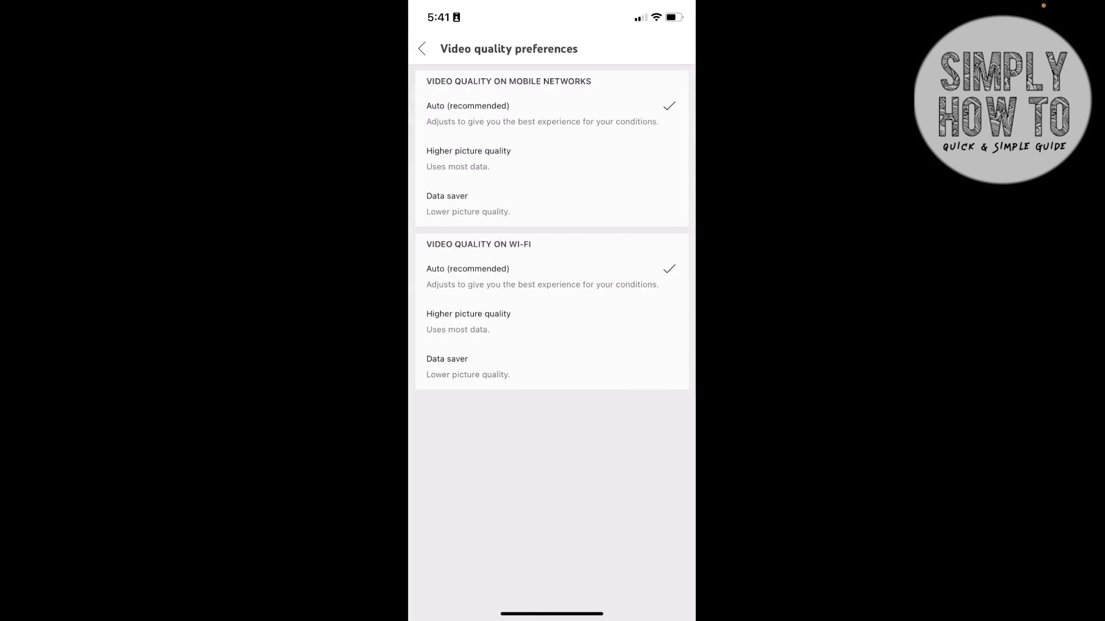
- Choose Data saver for mobile-network and Wi‑Fi video quality
click(535, 202)
click(536, 367)
- Switch Wi‑Fi and mobile-network video quality back to Auto (recommended)
click(536, 276)
click(535, 112)
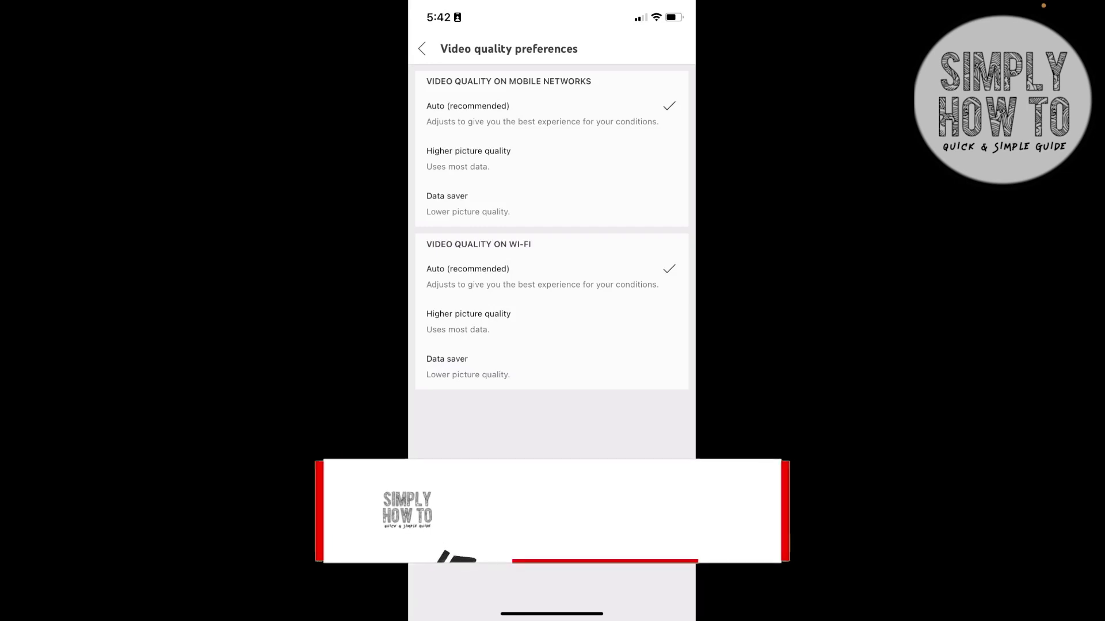